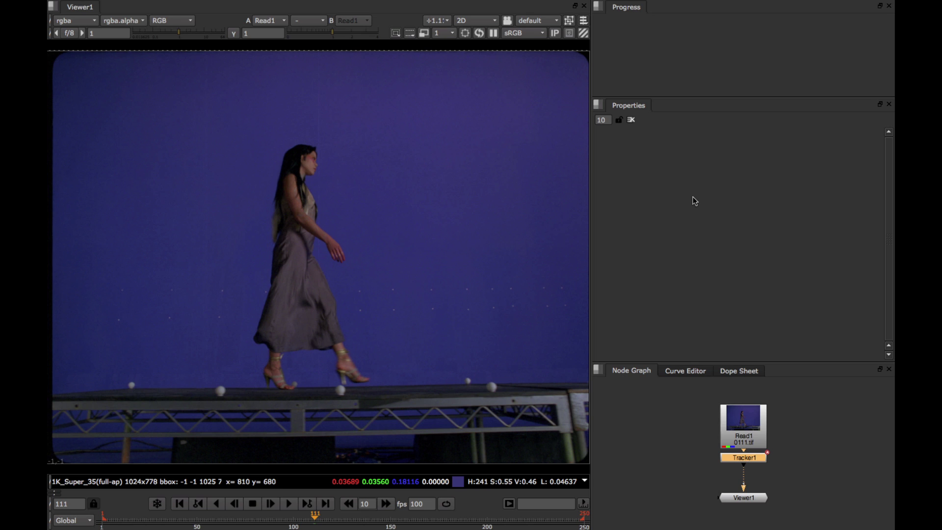
Step: Open Tracker1's properties and zoom in on the woman's face to inspect tracks 1 and 2 at frame 148
{"action": "double_click", "coordinate": [740, 460]}
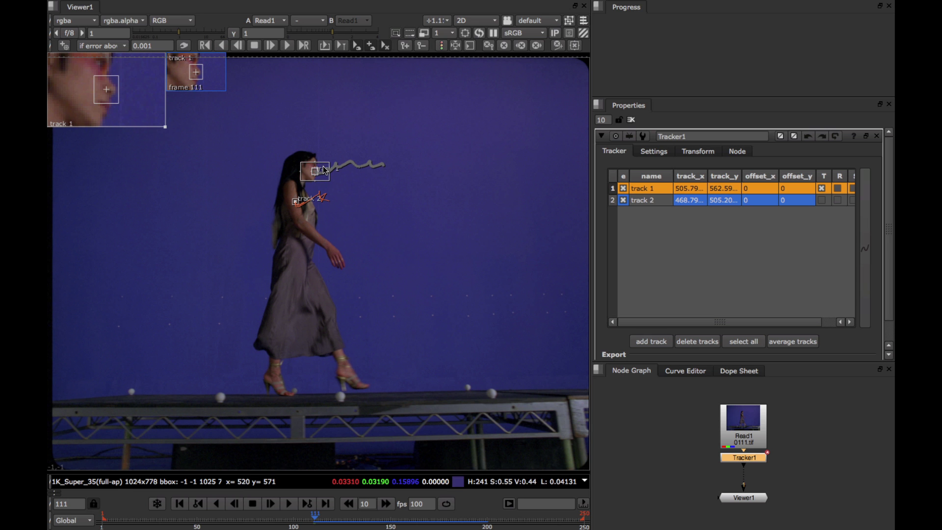
{"action": "scroll", "coordinate": [324, 171], "scroll_direction": "up", "scroll_amount": 2}
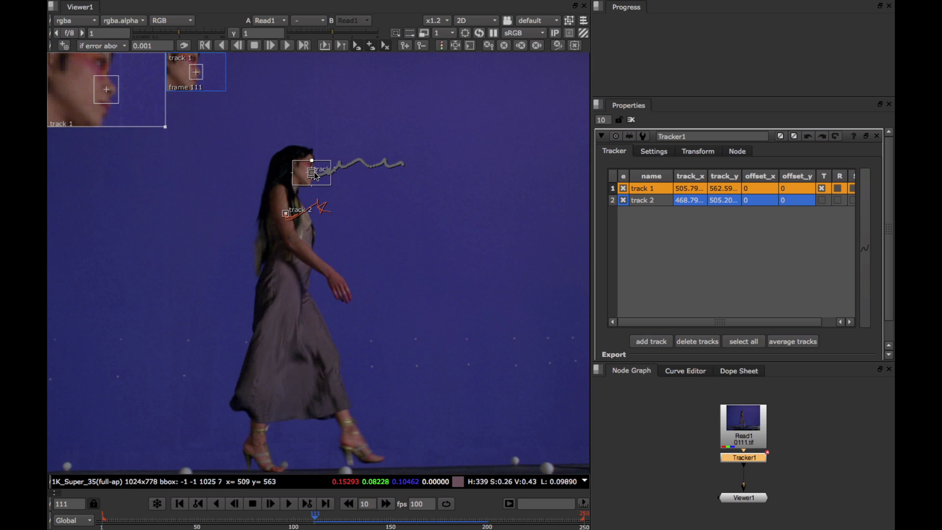
{"action": "scroll", "coordinate": [333, 175], "scroll_direction": "up", "scroll_amount": 5}
{"action": "middle_click_drag", "start_coordinate": [395, 233], "coordinate": [364, 302]}
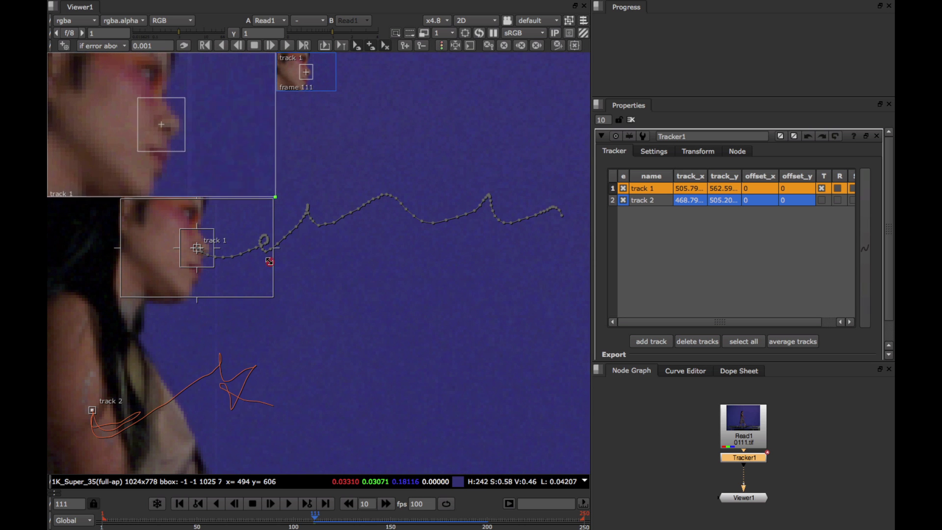
{"action": "left_click", "coordinate": [346, 519]}
{"action": "left_click_drag", "start_coordinate": [356, 521], "coordinate": [387, 524]}
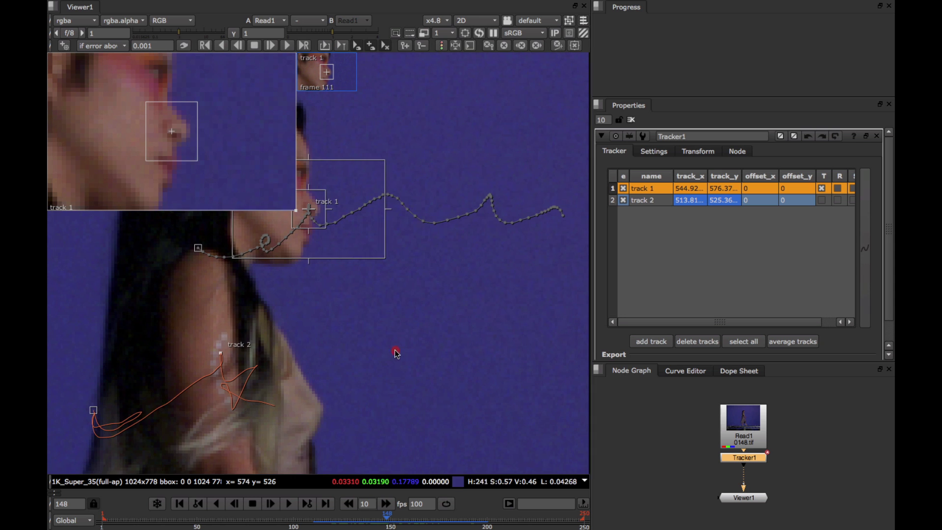
{"action": "middle_click_drag", "start_coordinate": [413, 352], "coordinate": [473, 372]}
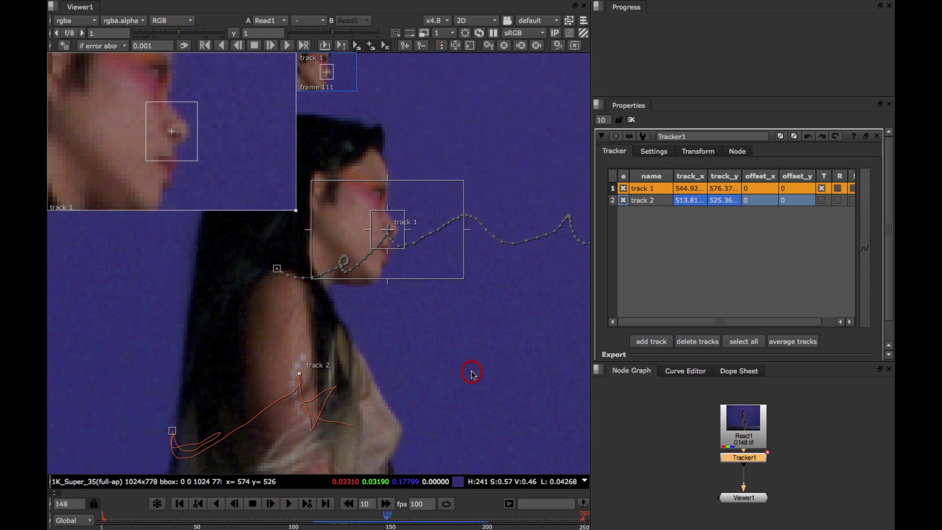
Step: Centre the view on track 1, shrink its zoom window, and scrub from frame 124 to 172
{"action": "left_click", "coordinate": [456, 46]}
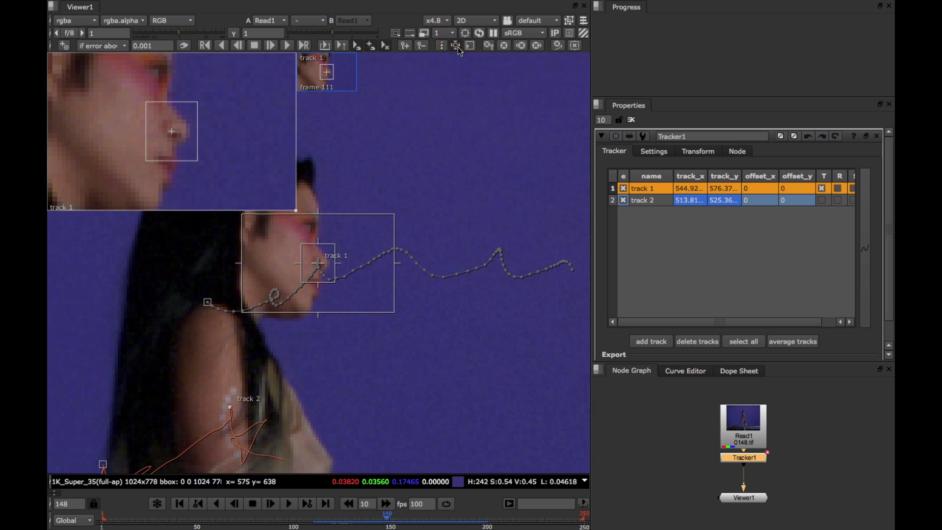
{"action": "left_click_drag", "start_coordinate": [295, 210], "coordinate": [250, 181]}
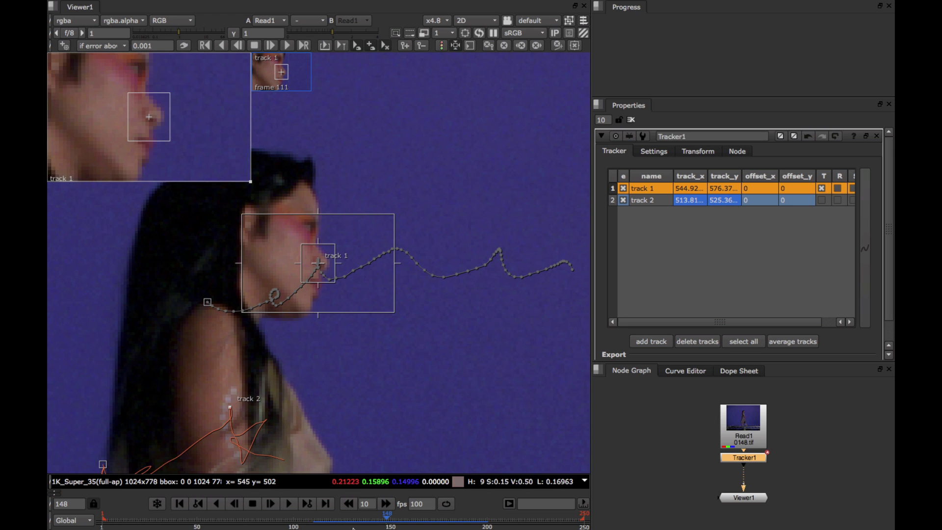
{"action": "left_click", "coordinate": [342, 519]}
{"action": "left_click_drag", "start_coordinate": [341, 519], "coordinate": [390, 524]}
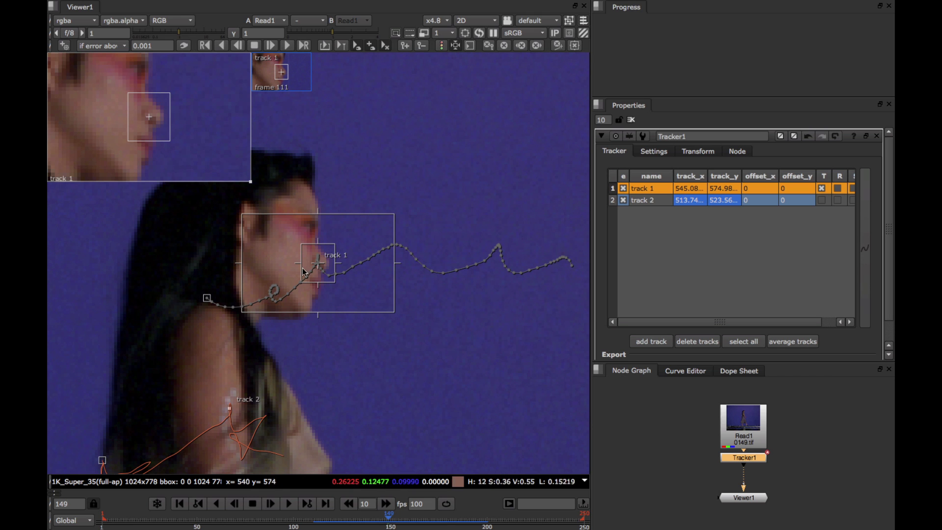
Step: Select both track anchors together and view Tracker1's output at frame 145
{"action": "left_click", "coordinate": [336, 382]}
{"action": "left_click_drag", "start_coordinate": [198, 247], "coordinate": [356, 418]}
{"action": "left_click_drag", "start_coordinate": [402, 519], "coordinate": [380, 523]}
{"action": "key", "text": "1"}
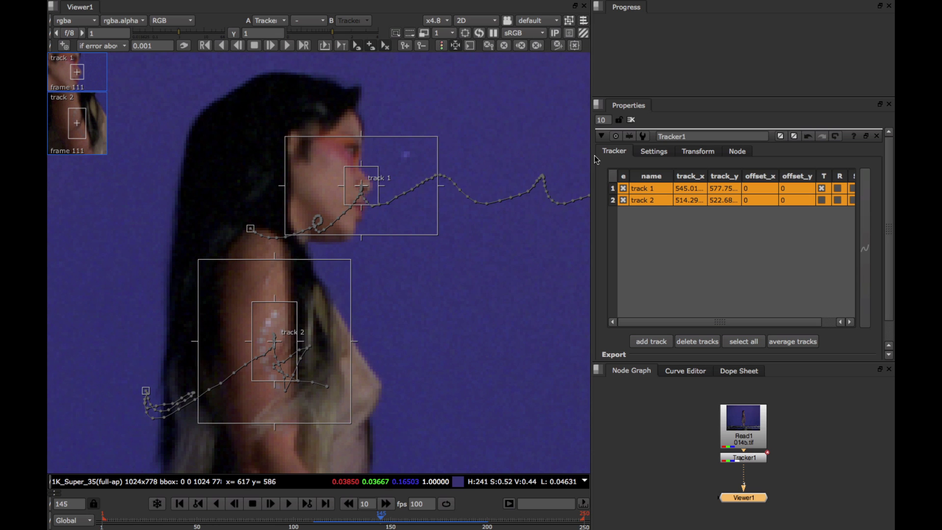
Step: Review the Transform tab's transform types, leaving the setting unchanged
{"action": "left_click", "coordinate": [697, 151]}
{"action": "left_click", "coordinate": [687, 168]}
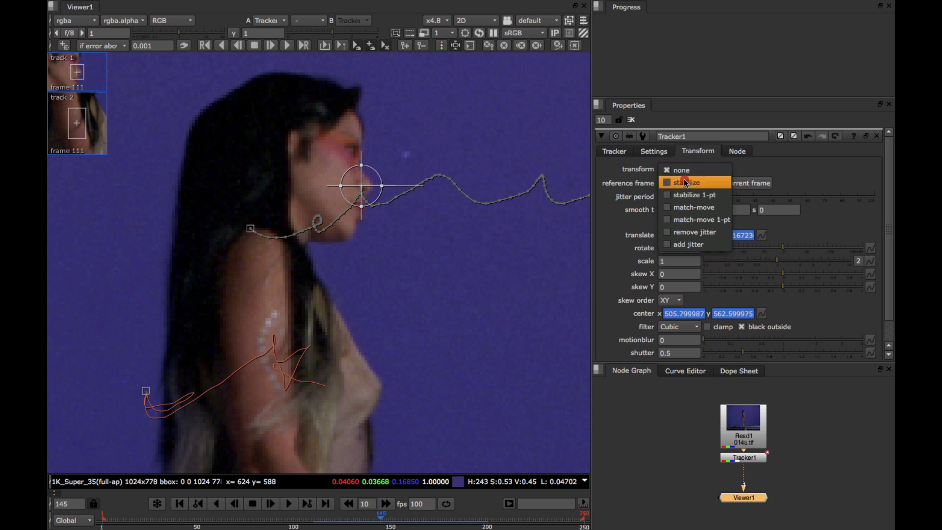
{"action": "left_click", "coordinate": [625, 153]}
Step: Browse the Export node choices without changing them, then step forward to frame 149
{"action": "scroll", "coordinate": [668, 343], "scroll_direction": "down", "scroll_amount": 2}
{"action": "left_click", "coordinate": [667, 347]}
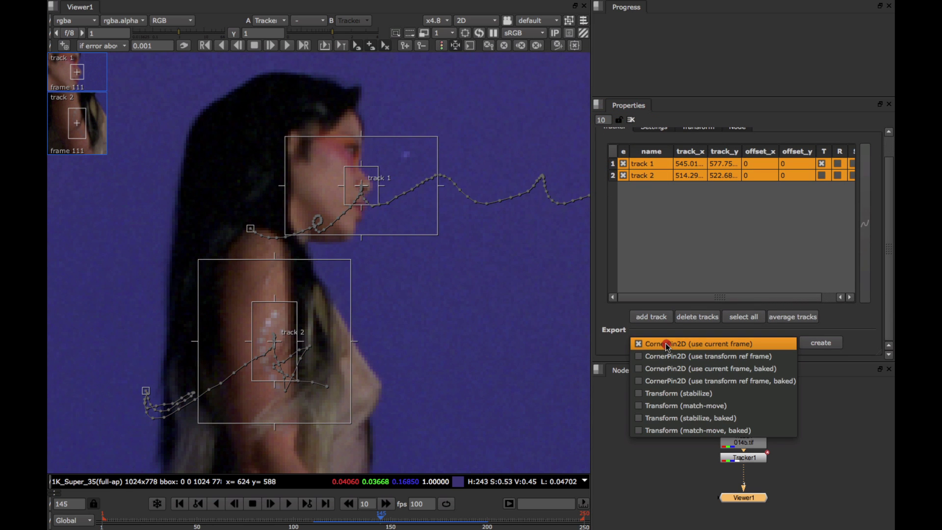
{"action": "left_click", "coordinate": [681, 398]}
{"action": "left_click", "coordinate": [612, 336]}
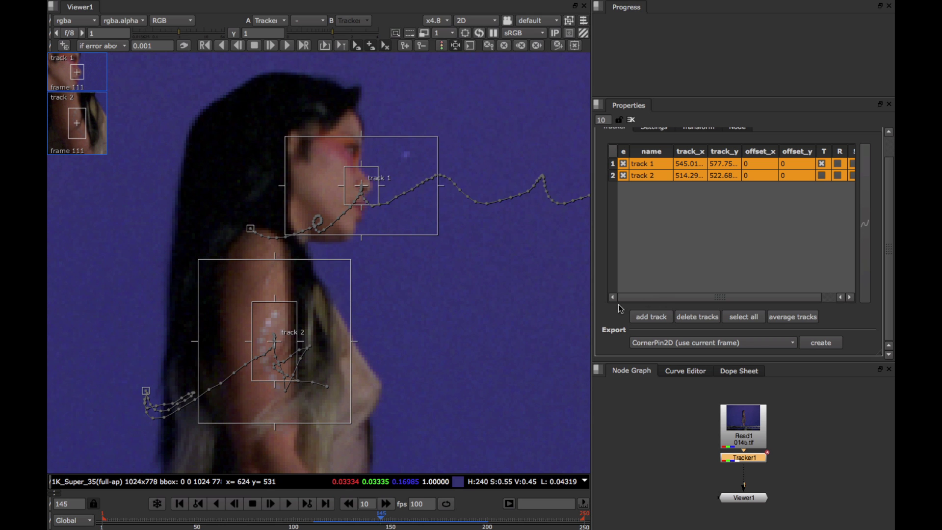
{"action": "scroll", "coordinate": [666, 293], "scroll_direction": "up", "scroll_amount": 2}
{"action": "key", "text": "l"}
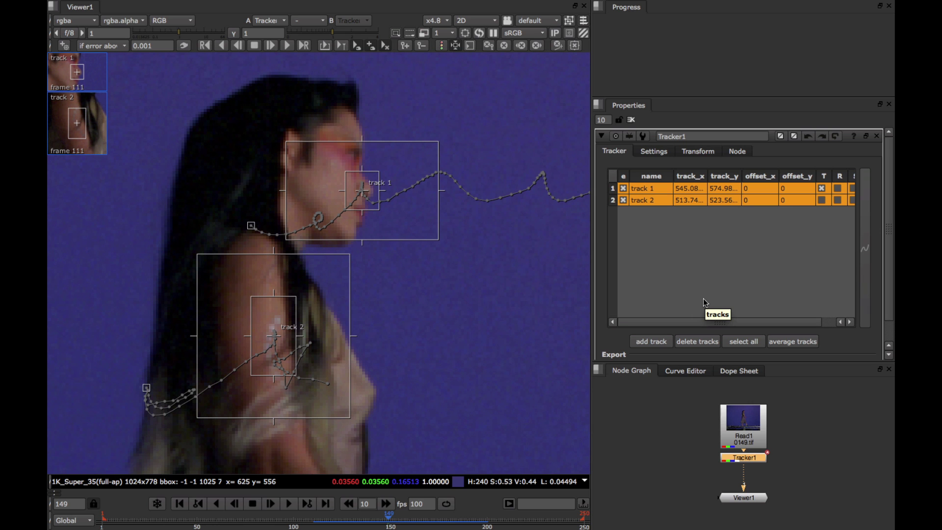
Step: Add track 3 on the woman's ear and track it forward through frame 250
{"action": "left_click", "coordinate": [282, 141], "text": "ctrl+alt"}
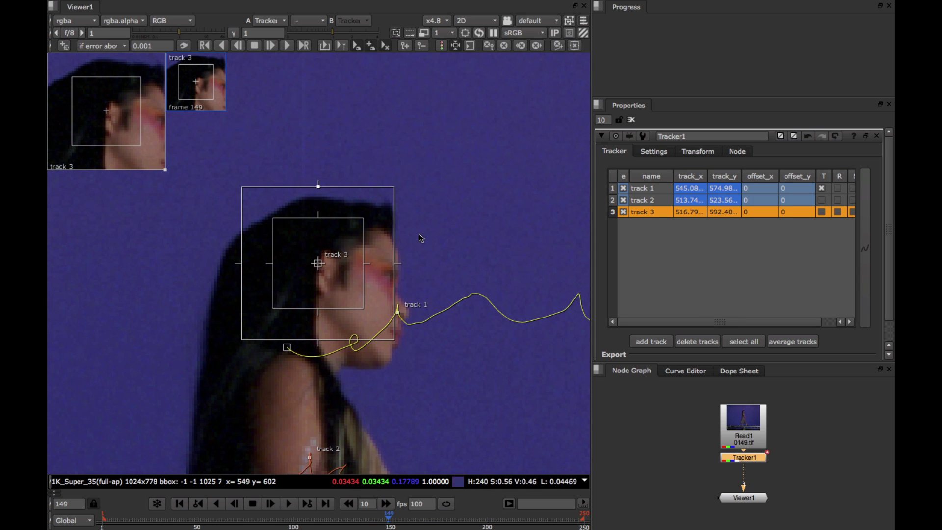
{"action": "left_click", "coordinate": [290, 46]}
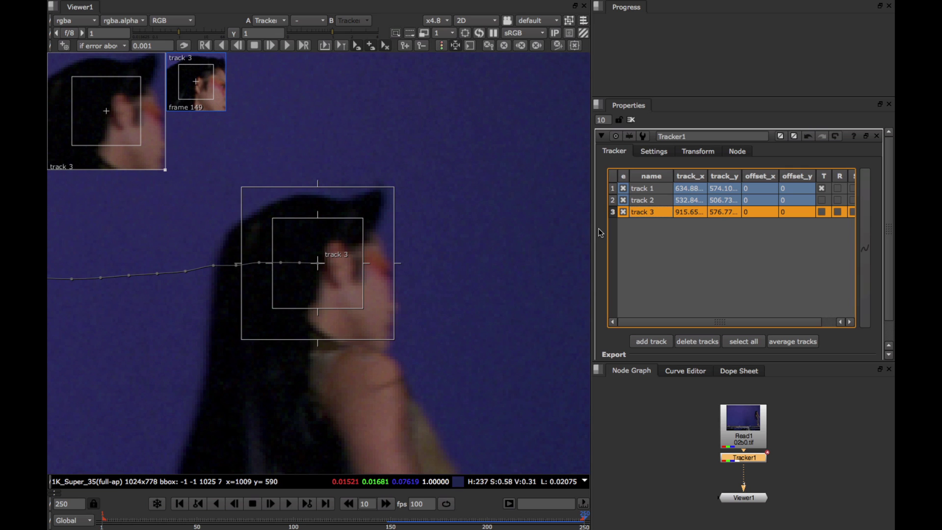
Step: Plot track 3's error curve in the Curve Editor, framed and maximised, to study the spike near frame 200
{"action": "left_click", "coordinate": [689, 371]}
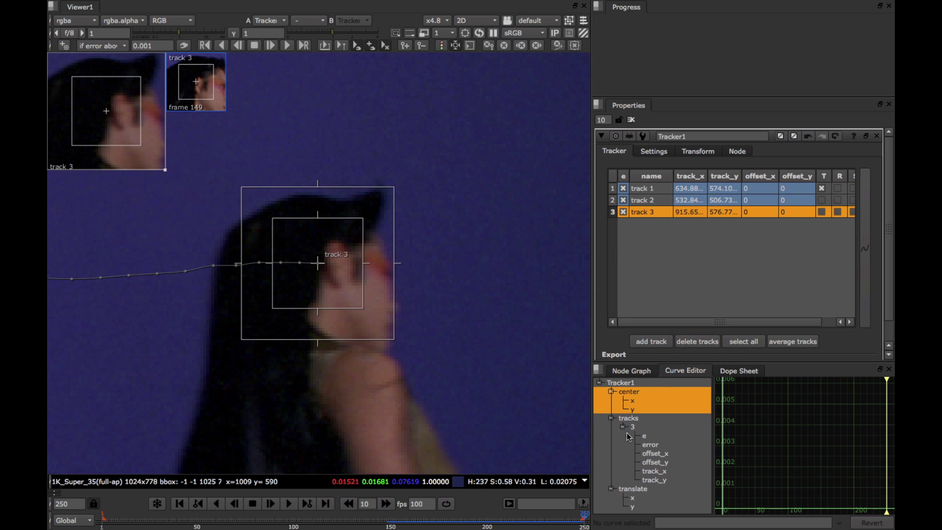
{"action": "left_click", "coordinate": [650, 444]}
{"action": "key", "text": "f"}
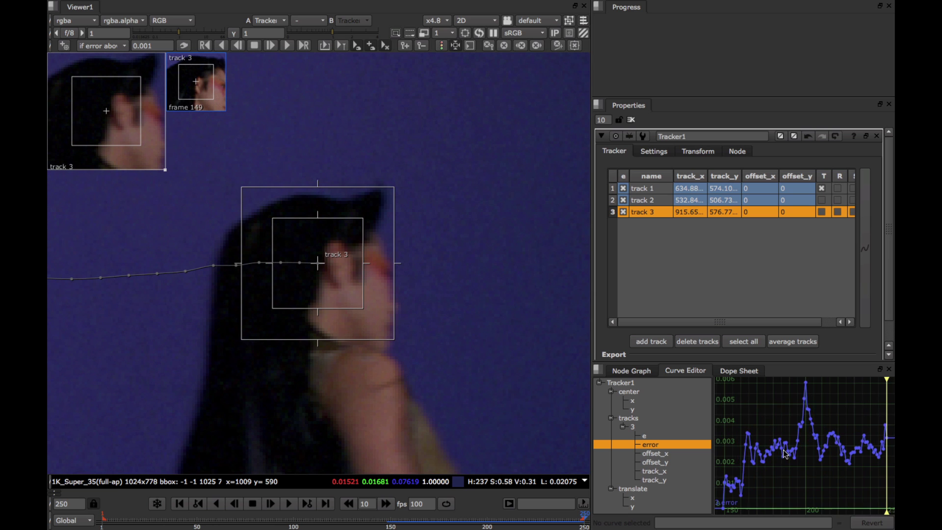
{"action": "key", "text": "space"}
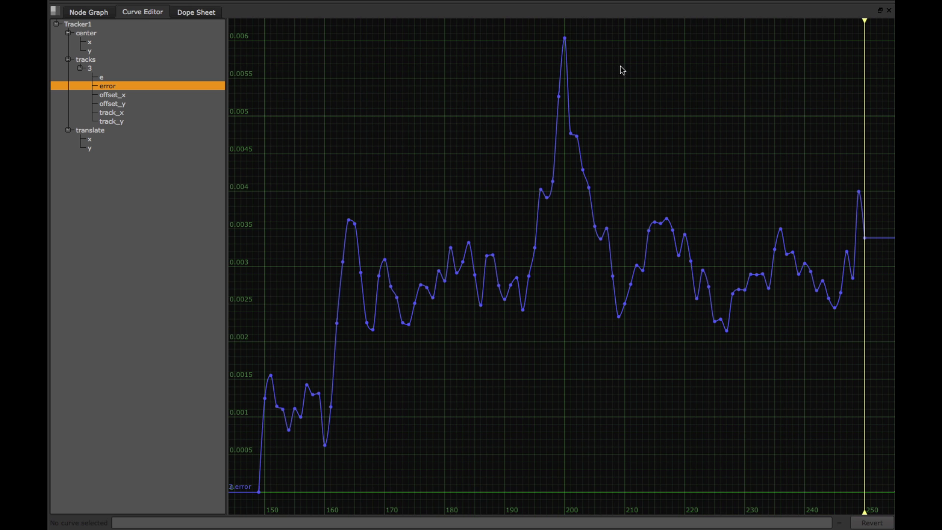
{"action": "key", "text": "space"}
Step: Move the Curve Editor's current frame back from 250 to frame 165
{"action": "left_click_drag", "start_coordinate": [888, 379], "coordinate": [748, 397]}
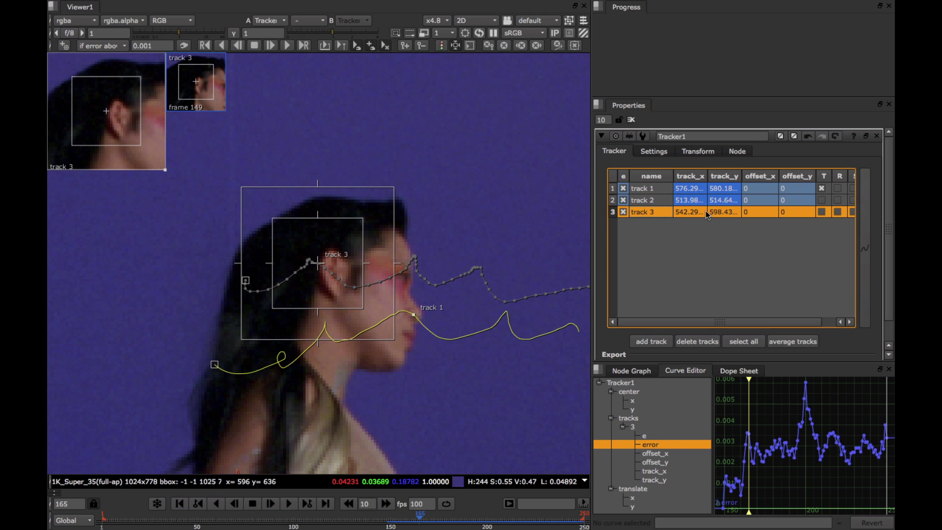
Step: Set the Keyframe Tracking keyframe size to x4 and enlarge the track zoom windows
{"action": "left_click", "coordinate": [654, 151]}
{"action": "scroll", "coordinate": [682, 295], "scroll_direction": "down", "scroll_amount": 2}
{"action": "left_click", "coordinate": [626, 335]}
{"action": "scroll", "coordinate": [637, 334], "scroll_direction": "down", "scroll_amount": 3}
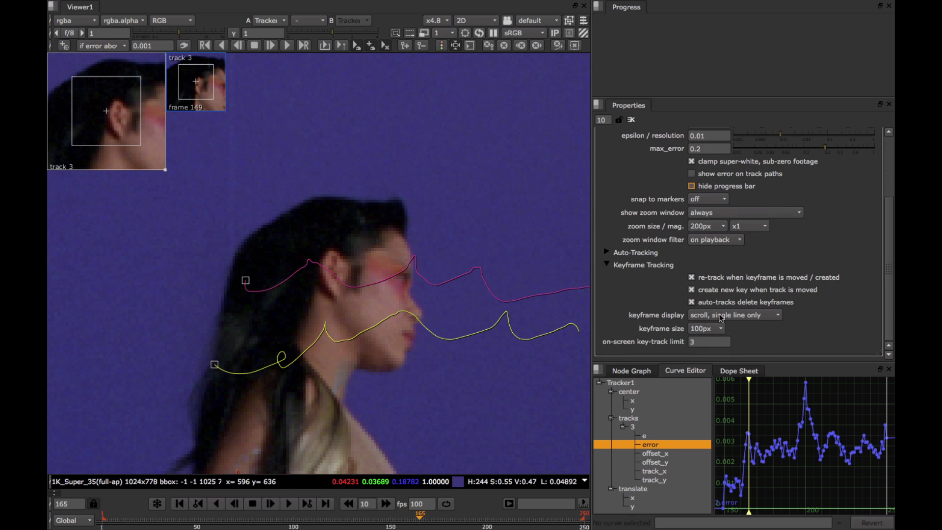
{"action": "left_click", "coordinate": [706, 328]}
{"action": "left_click", "coordinate": [712, 374]}
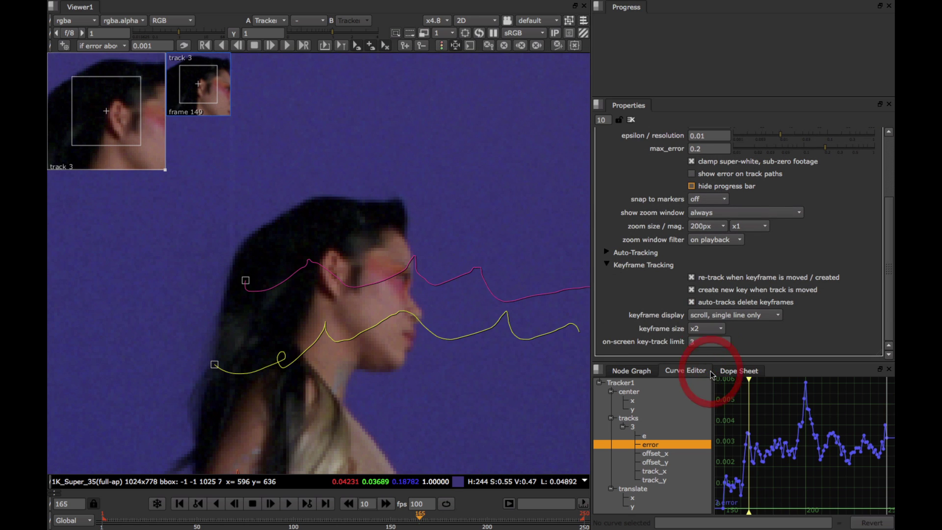
{"action": "left_click", "coordinate": [706, 328]}
{"action": "left_click", "coordinate": [707, 342]}
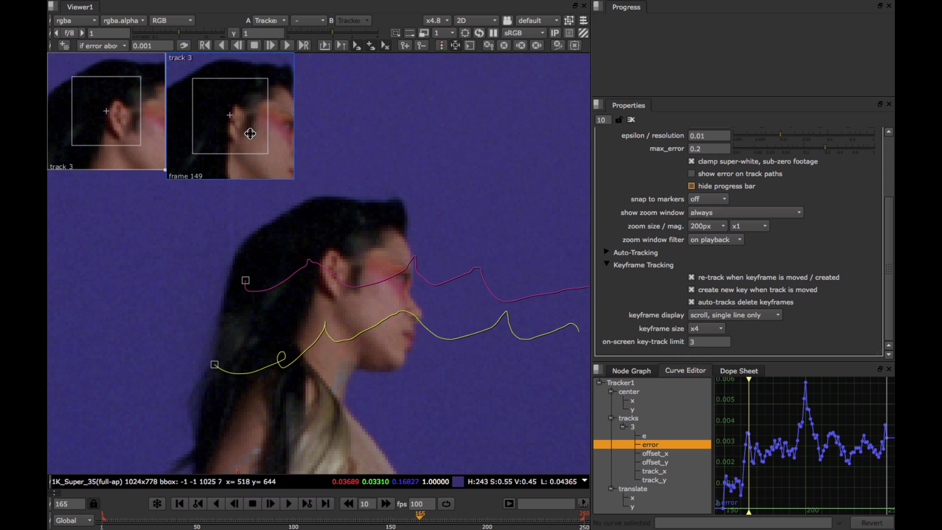
{"action": "left_click_drag", "start_coordinate": [165, 173], "coordinate": [173, 181]}
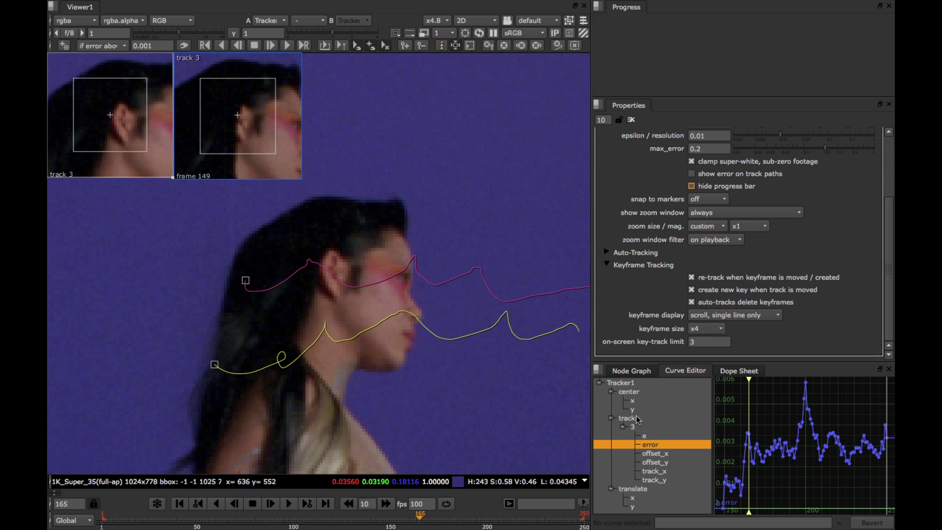
Step: Move to frame 201, where track 3's error curve peaks
{"action": "left_click_drag", "start_coordinate": [750, 382], "coordinate": [809, 391]}
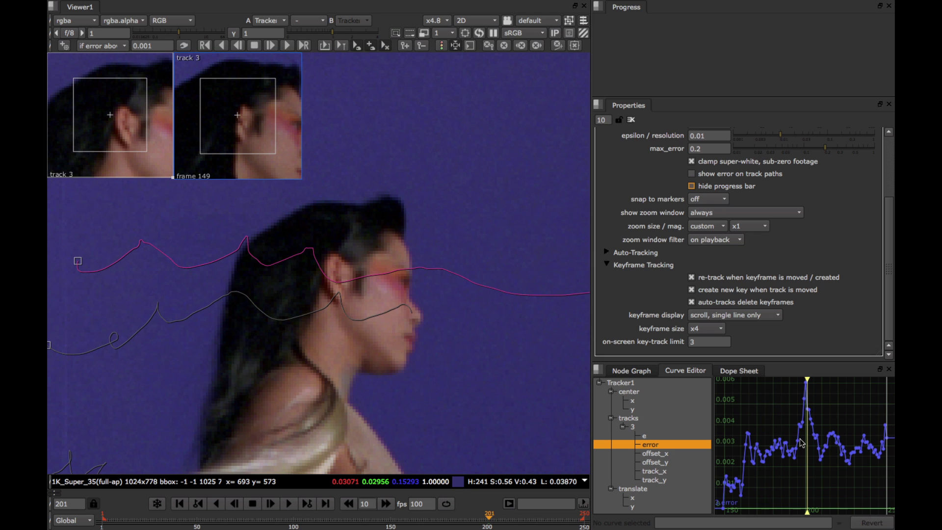
Step: Turn on traffic-light error colouring for track paths and scrub between frames 159 and 201
{"action": "scroll", "coordinate": [628, 338], "scroll_direction": "up", "scroll_amount": 5}
{"action": "left_click", "coordinate": [614, 152]}
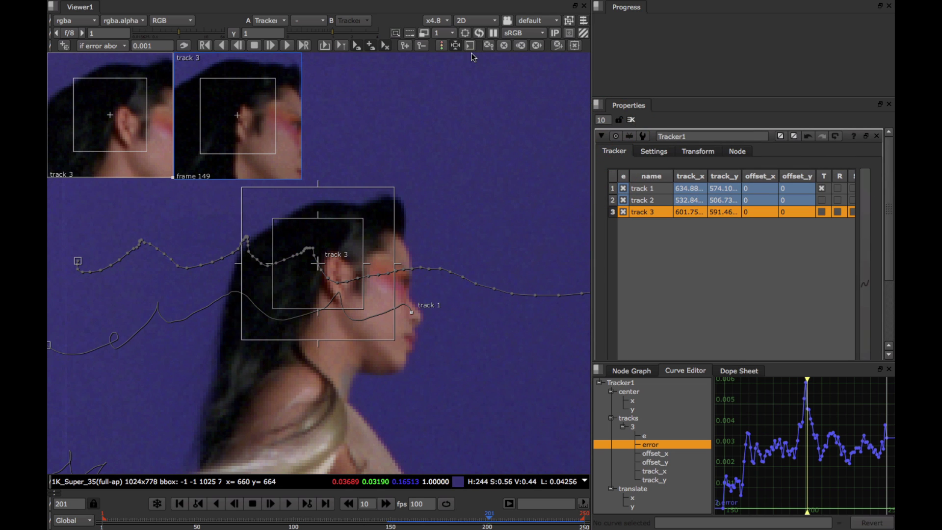
{"action": "left_click", "coordinate": [442, 45]}
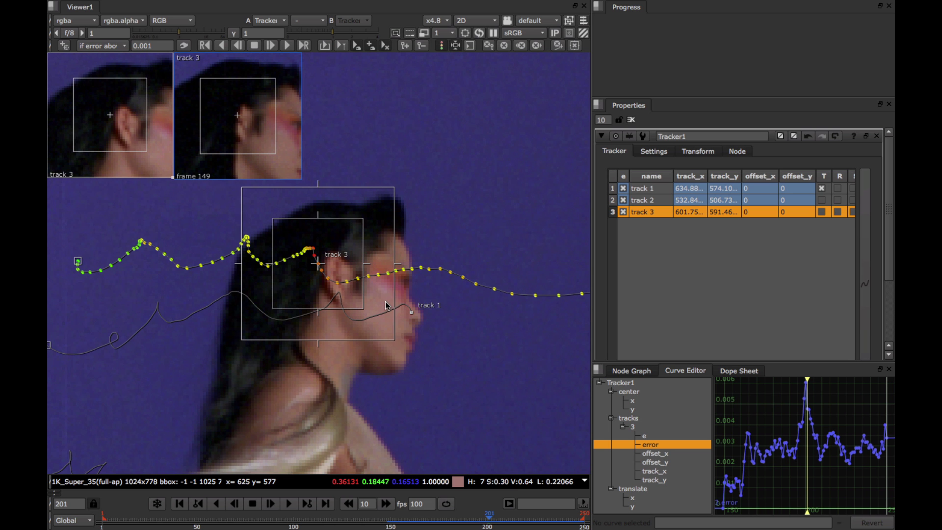
{"action": "mouse_move", "coordinate": [462, 521]}
{"action": "left_mouse_down"}
{"action": "mouse_move", "coordinate": [526, 526]}
{"action": "mouse_move", "coordinate": [397, 527]}
{"action": "mouse_move", "coordinate": [419, 528]}
{"action": "mouse_move", "coordinate": [401, 528]}
{"action": "mouse_move", "coordinate": [411, 521]}
{"action": "left_mouse_up"}
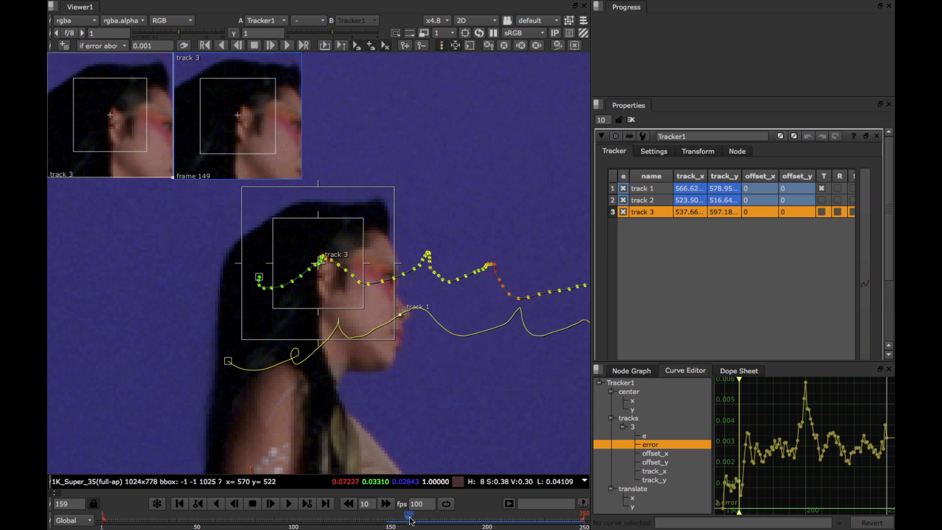
{"action": "left_click_drag", "start_coordinate": [411, 521], "coordinate": [487, 524]}
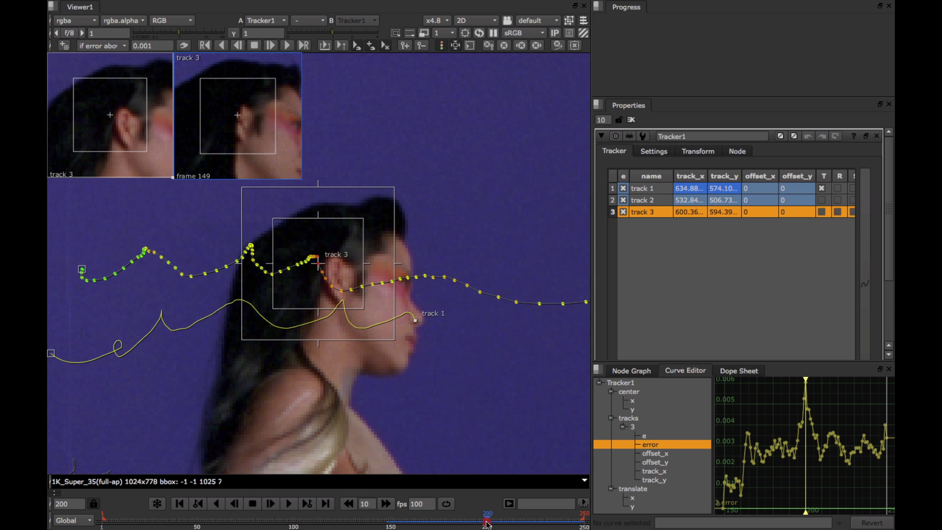
Step: Select track 1 and scrub back to frame 164 to check its error-coloured path
{"action": "left_click", "coordinate": [645, 191]}
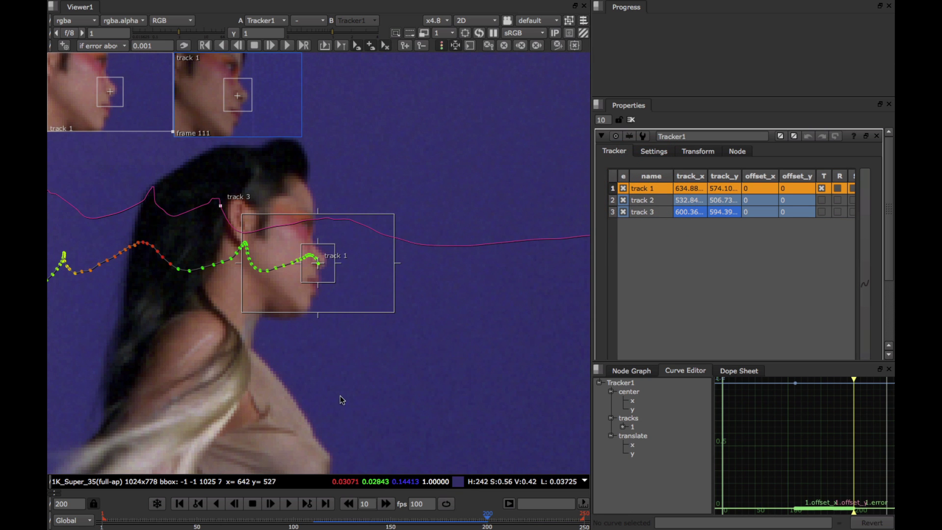
{"action": "left_click_drag", "start_coordinate": [459, 520], "coordinate": [418, 525]}
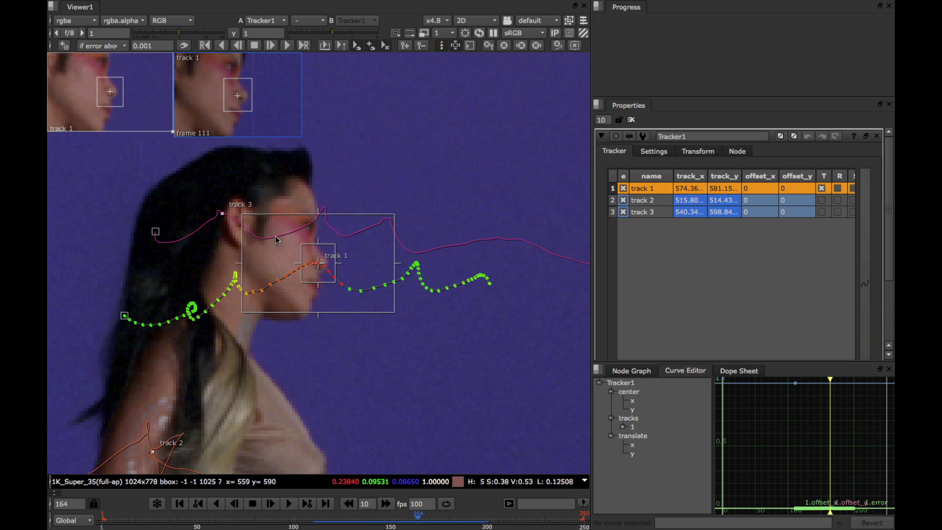